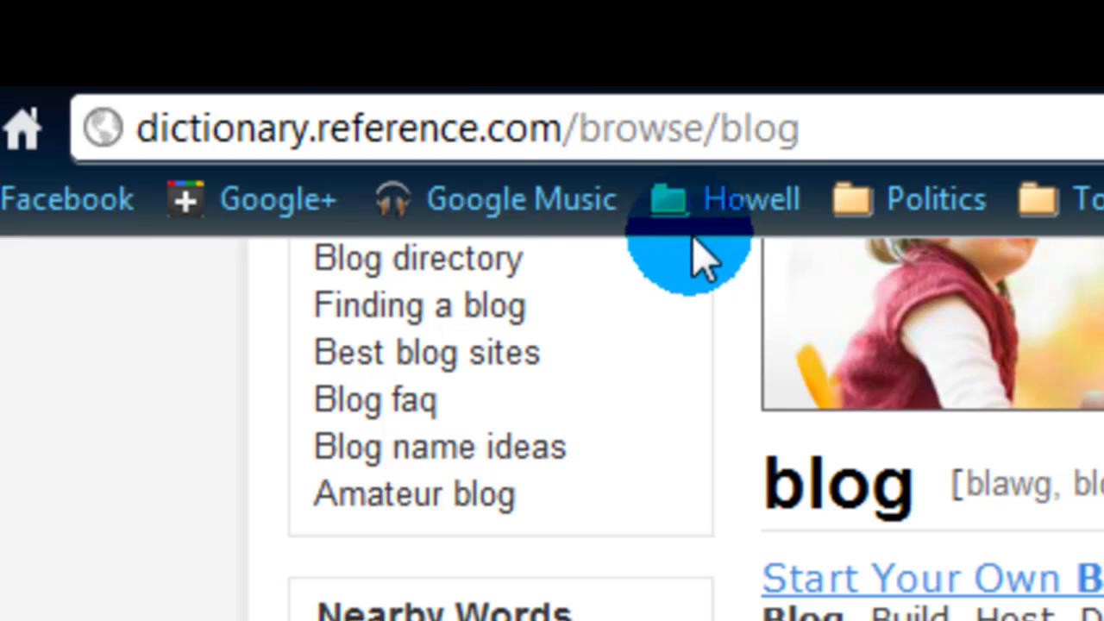
- Go to edublogs.org in Chrome's address bar, replacing the dictionary page address
left_click(332, 129)
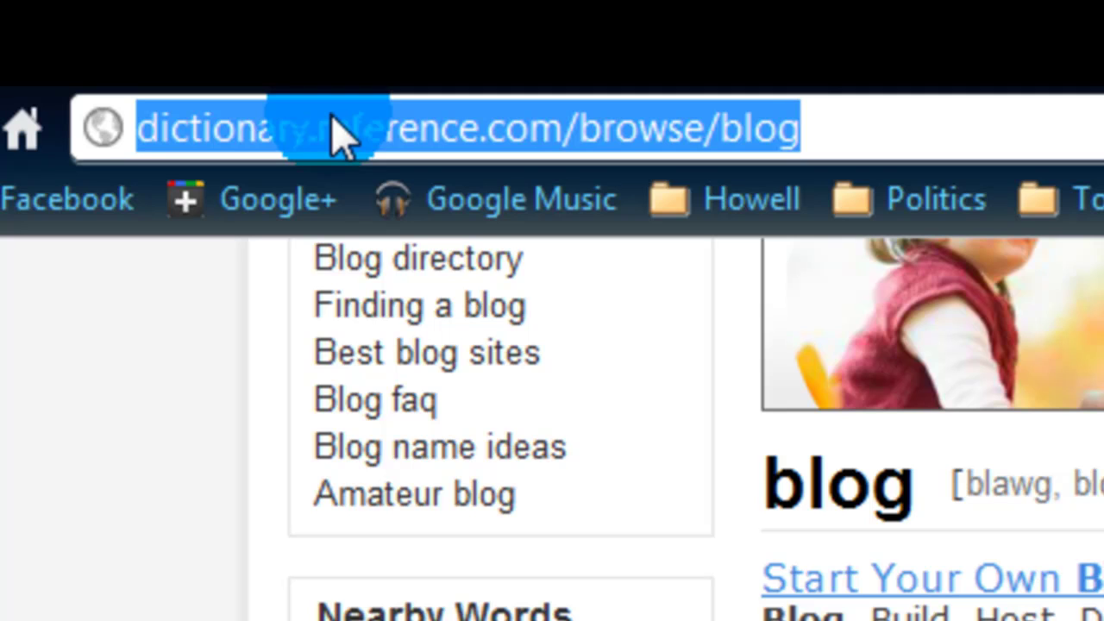
type("edubl")
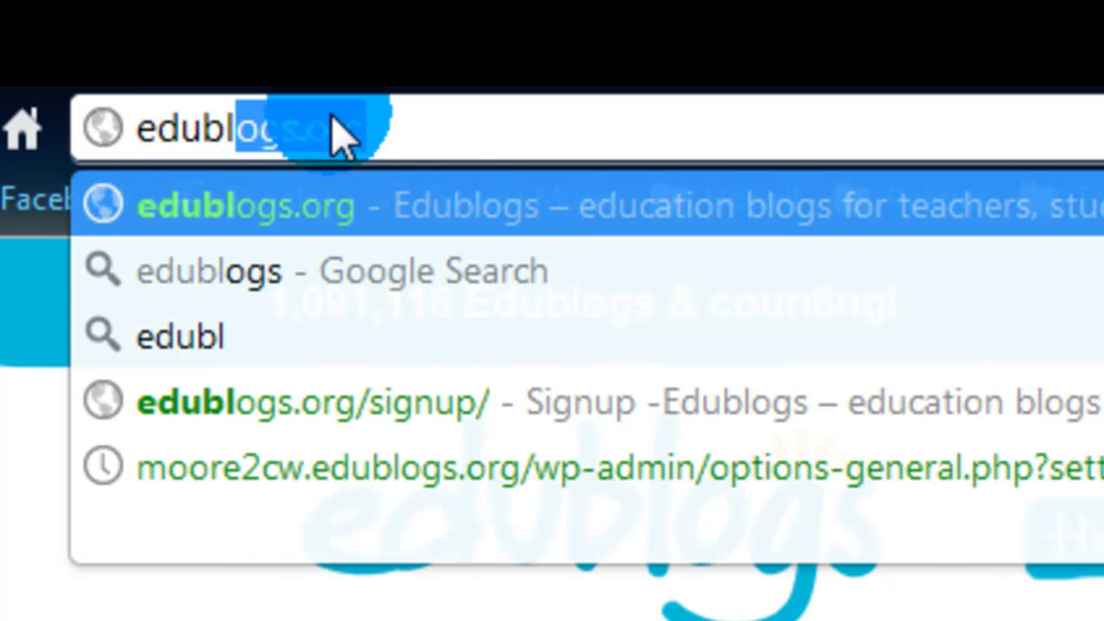
type("ogs.org")
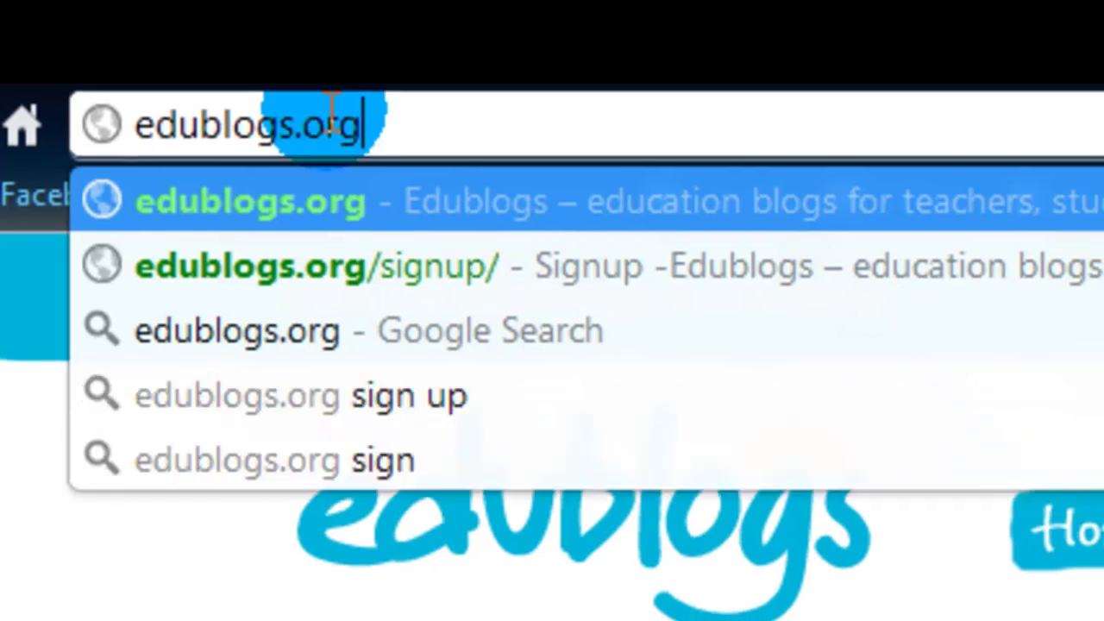
key("Return")
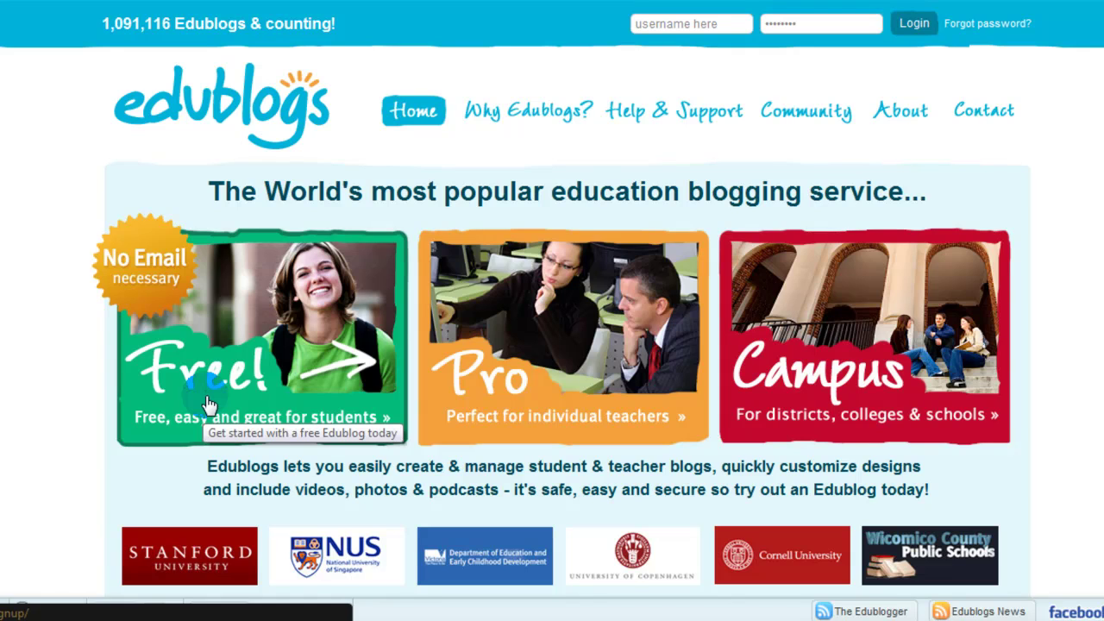
- Start a Free Edublogs signup and put the cursor in the Username field
left_click(302, 337)
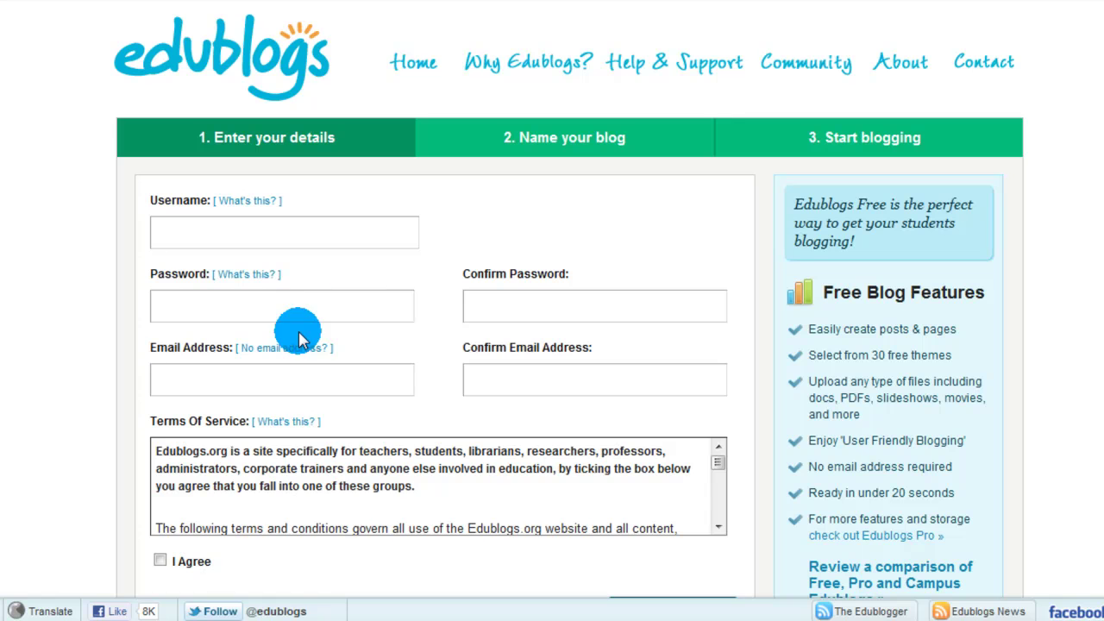
left_click(395, 234)
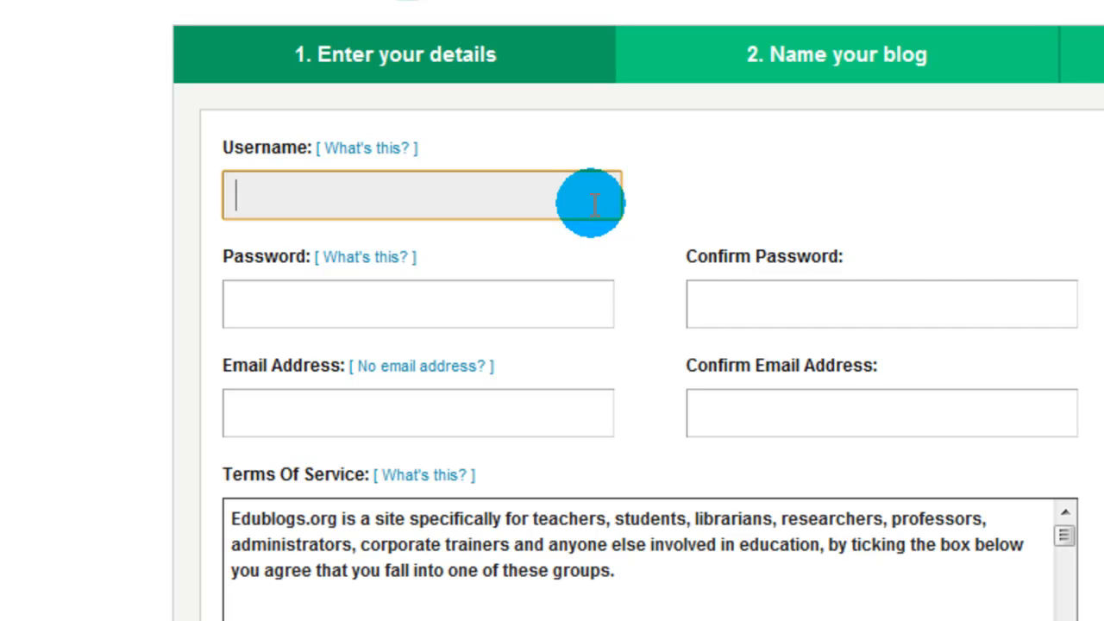
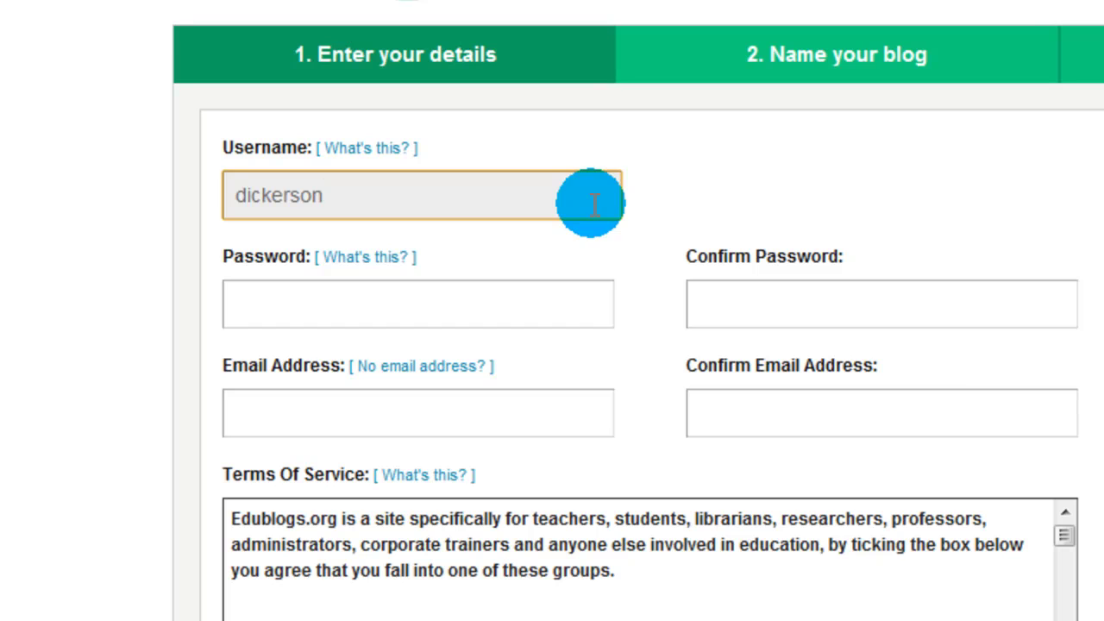
- Enter the new account's chosen username in the Username field
key("Tab")
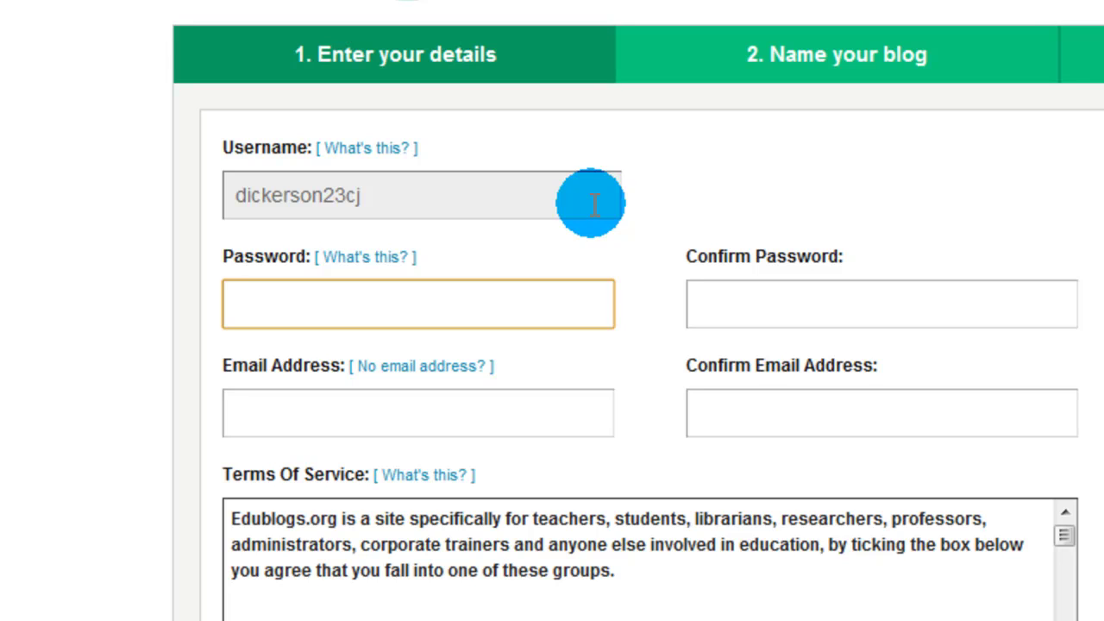
- Correct the username by removing the stray letters typed at its end
left_click(593, 204)
type("ie")
key("BackSpace")
key("BackSpace")
key("Tab")
- Enter the account password in Password and retype it in Confirm Password
type("••••••••")
key("Tab")
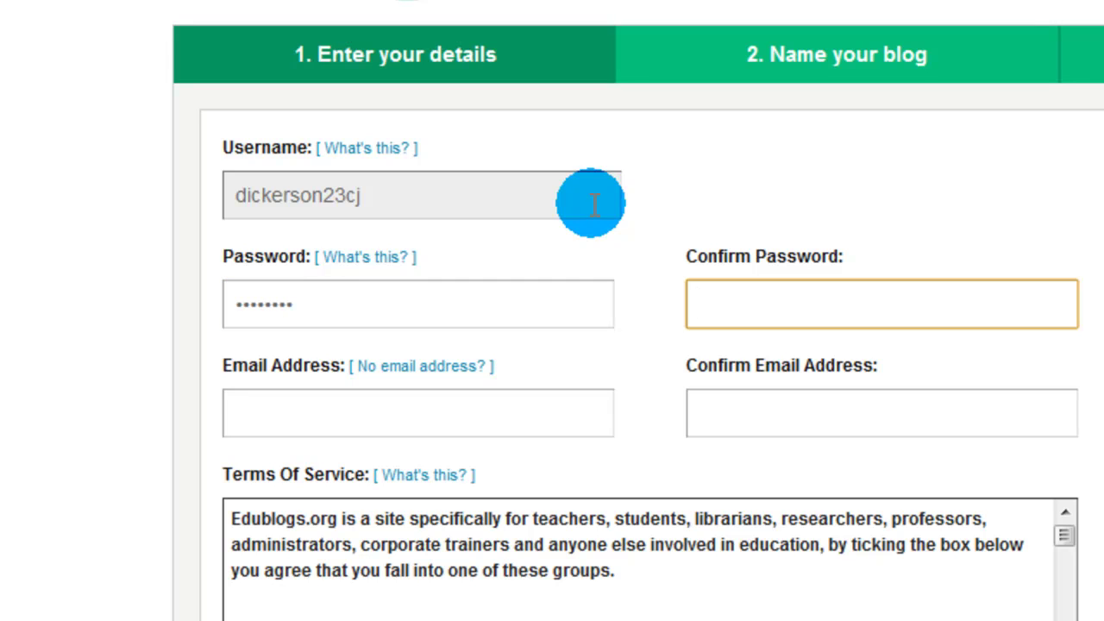
type("••••••••")
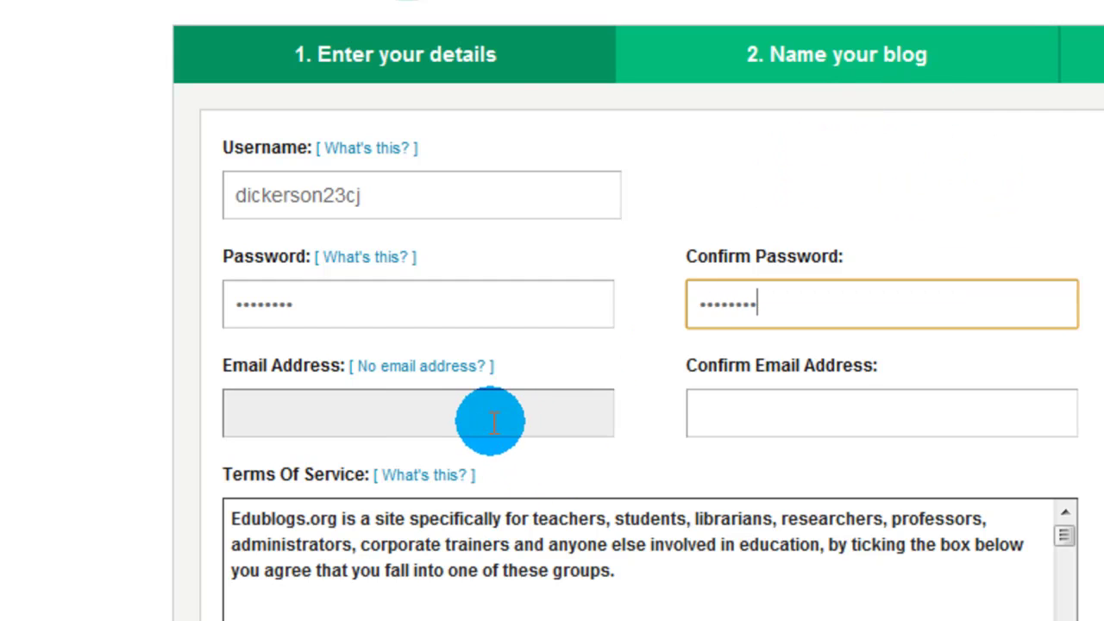
left_click(468, 416)
left_click(695, 423)
left_click(604, 424)
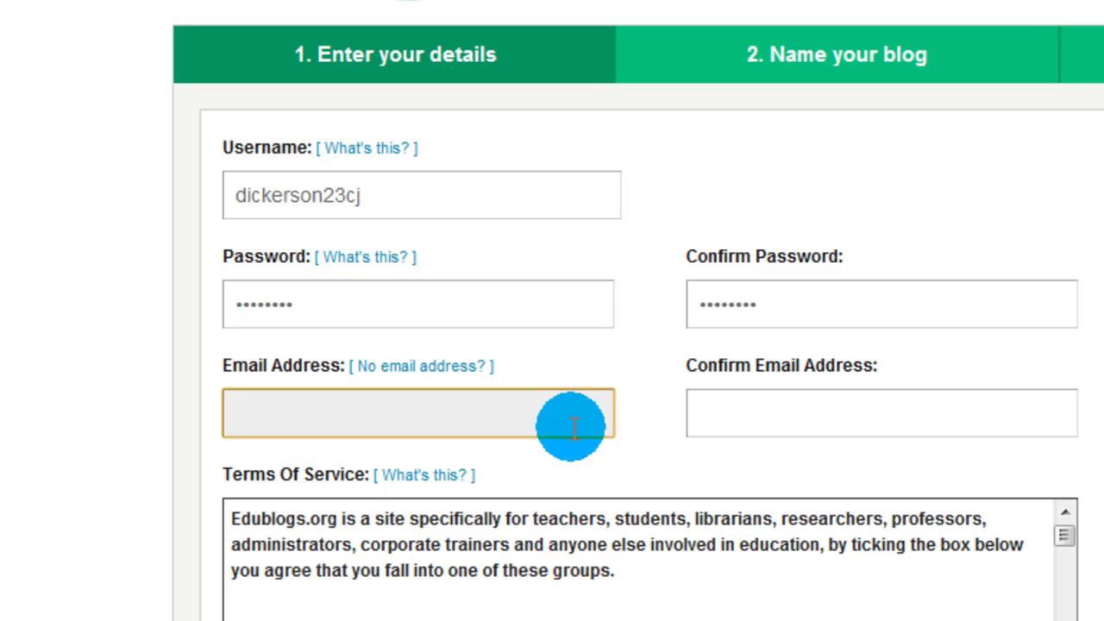
- Tick I Agree to the terms of service and continue to step 2
scroll(101, 359, "down", 3)
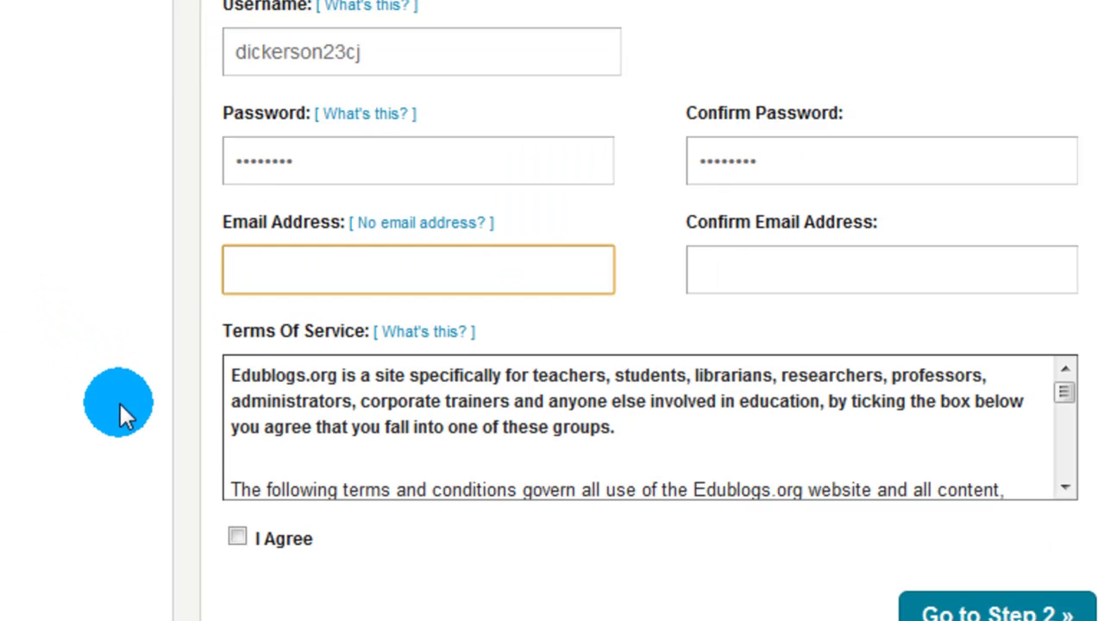
left_click(238, 538)
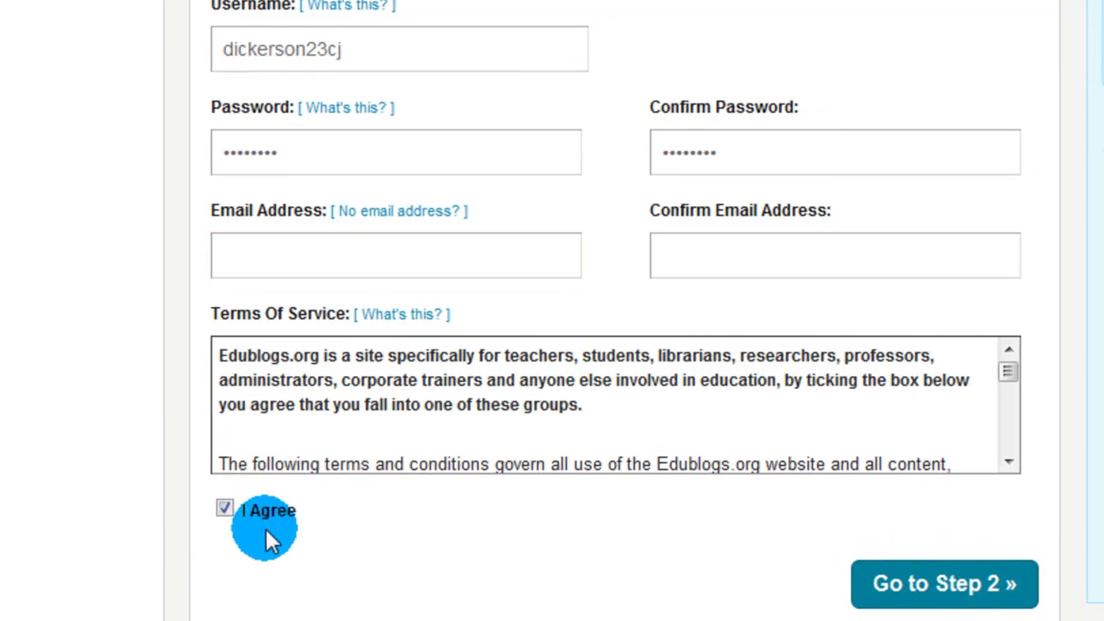
left_click(897, 595)
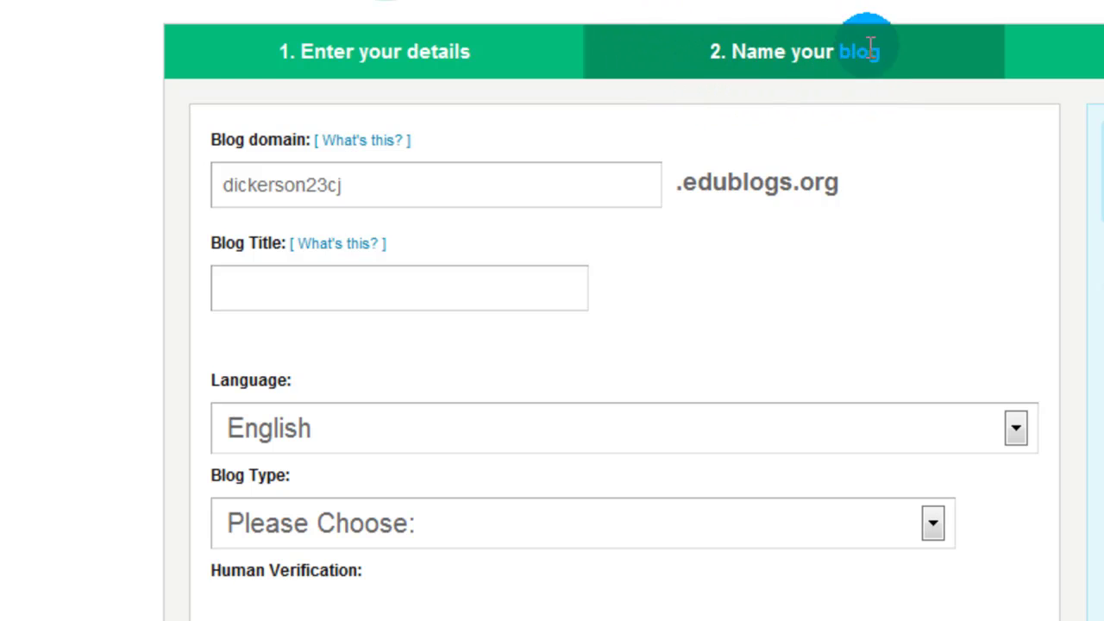
scroll(862, 145, "down", 2)
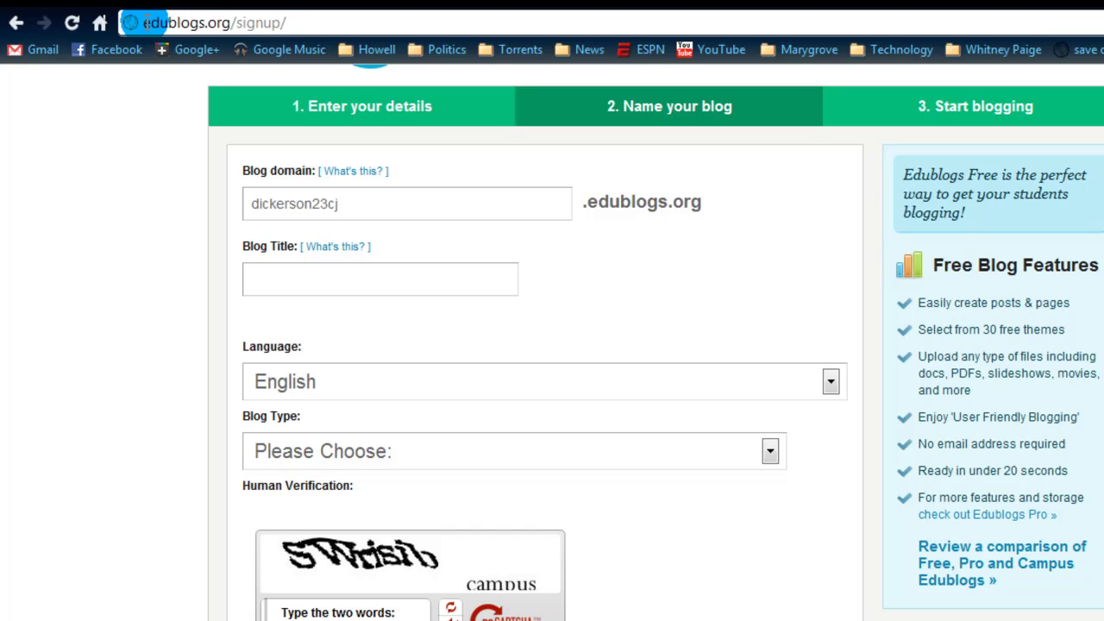
left_click_drag(123, 3, 382, 4)
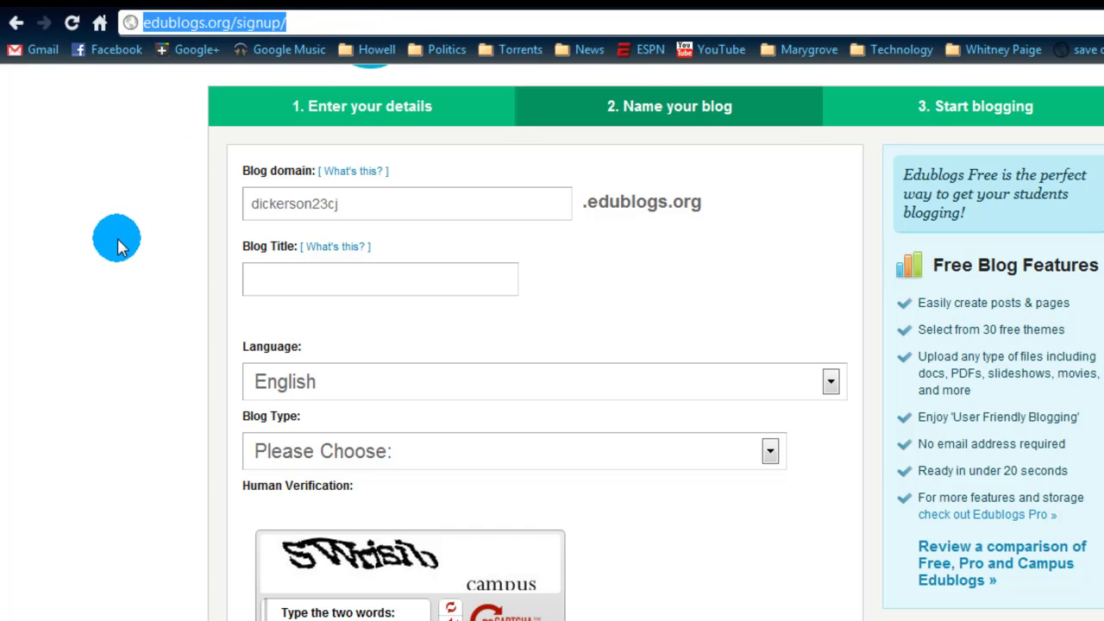
left_click(252, 272)
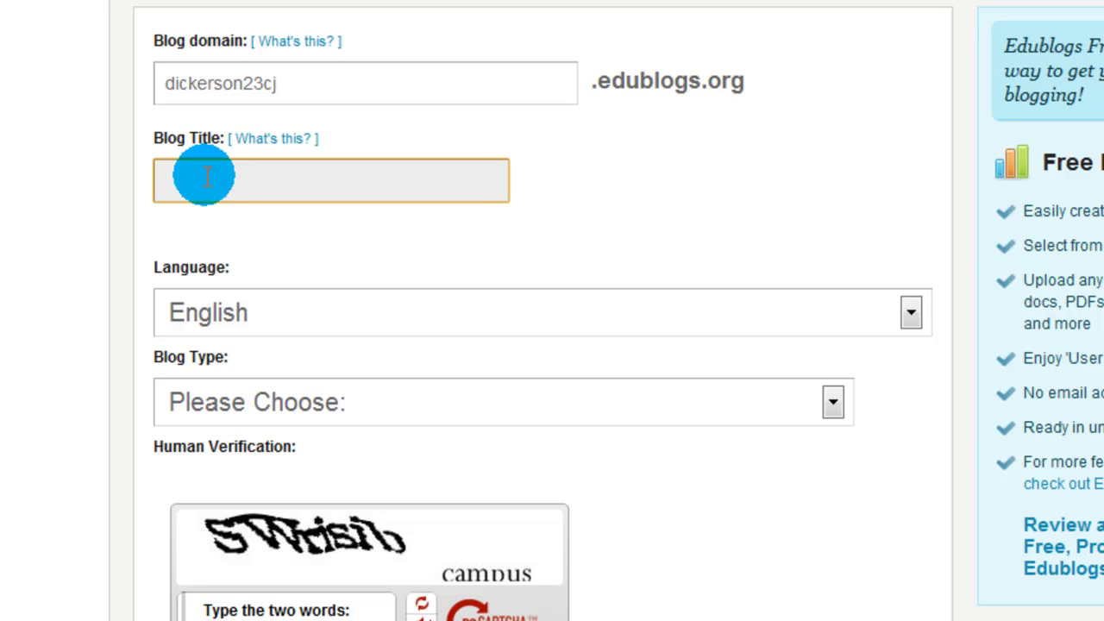
- Set Blog Title to the owner's name followed by 'World History Blog', fixing typos
type("Charles Wor")
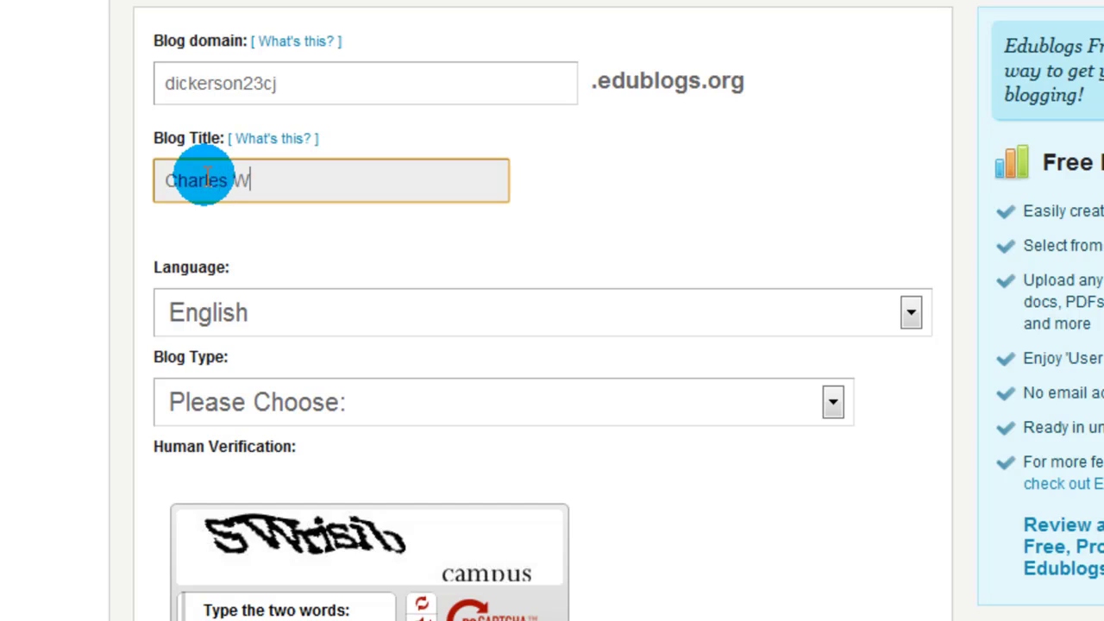
key("BackSpace")
key("BackSpace")
key("BackSpace")
key("BackSpace")
key("BackSpace")
key("BackSpace")
key("BackSpace")
key("BackSpace")
key("BackSpace")
key("BackSpace")
key("BackSpace")
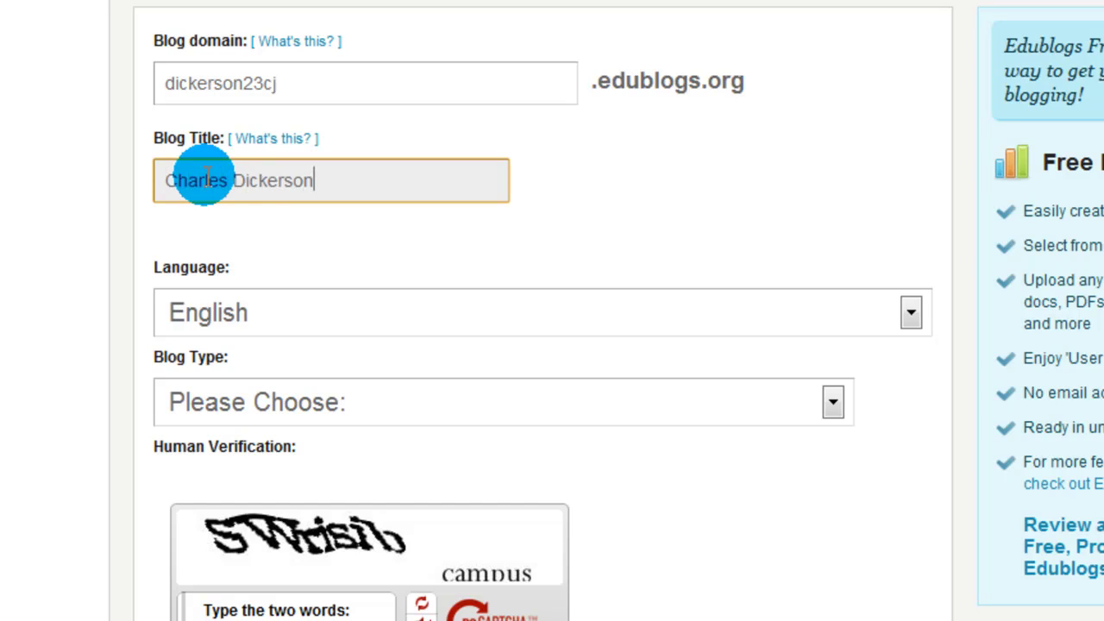
type("'s World History Blog")
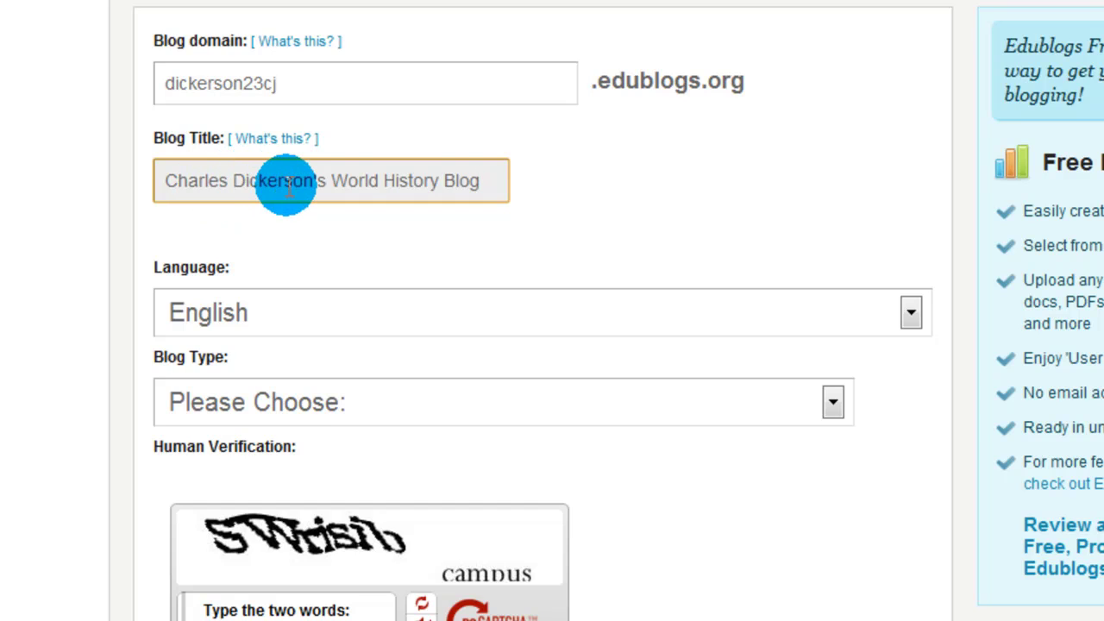
left_click_drag(337, 181, 440, 183)
left_click(230, 242)
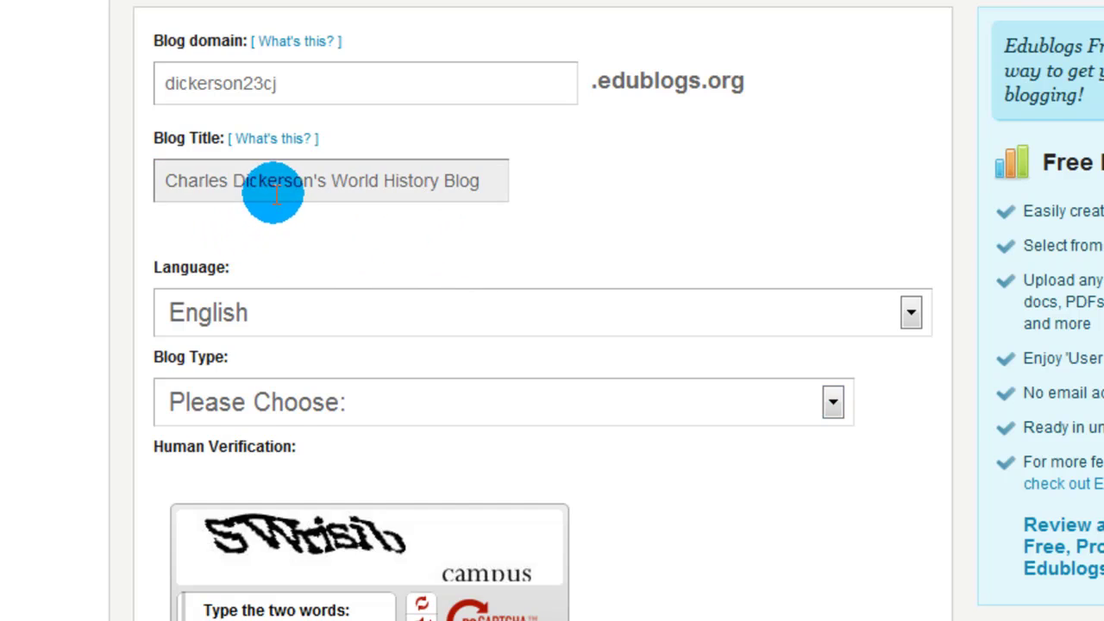
scroll(211, 168, "down", 3)
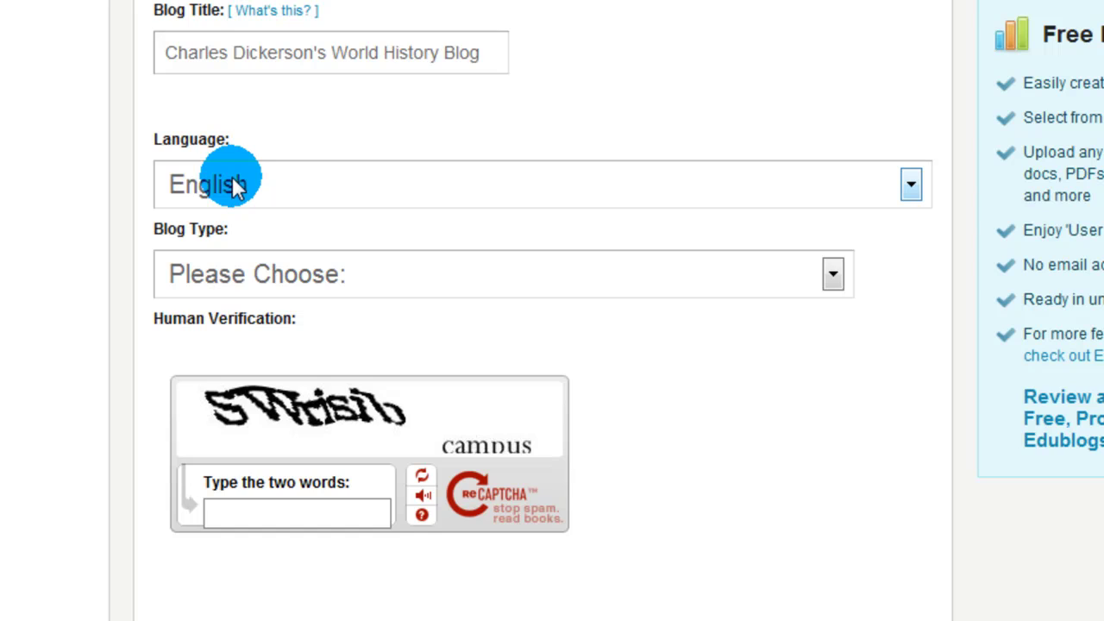
- Choose Student from the Blog Type dropdown
left_click(256, 276)
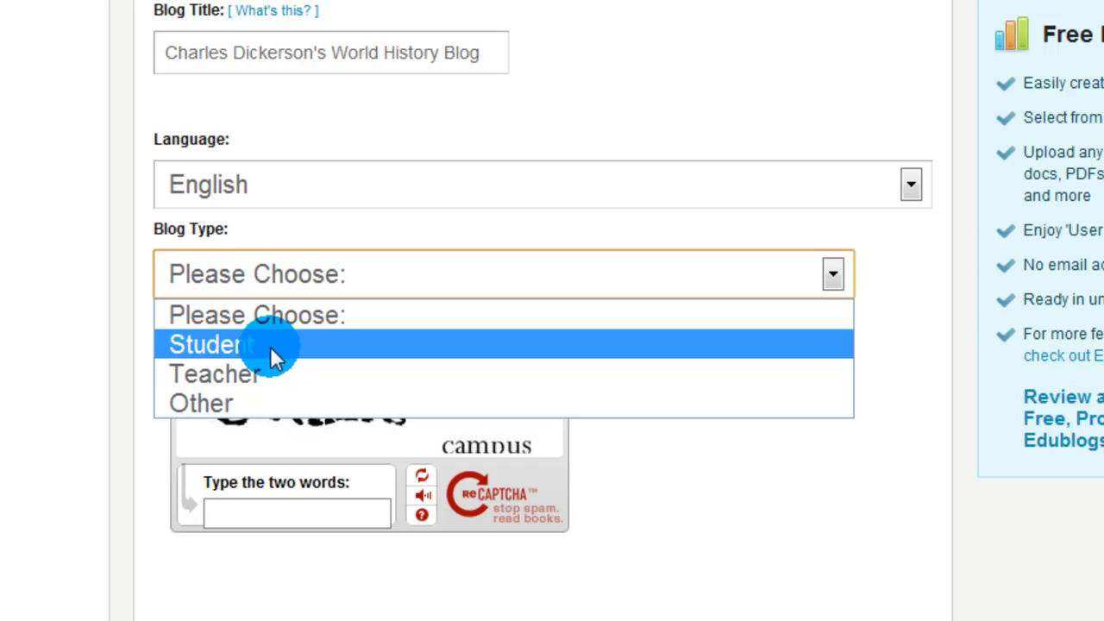
left_click(270, 346)
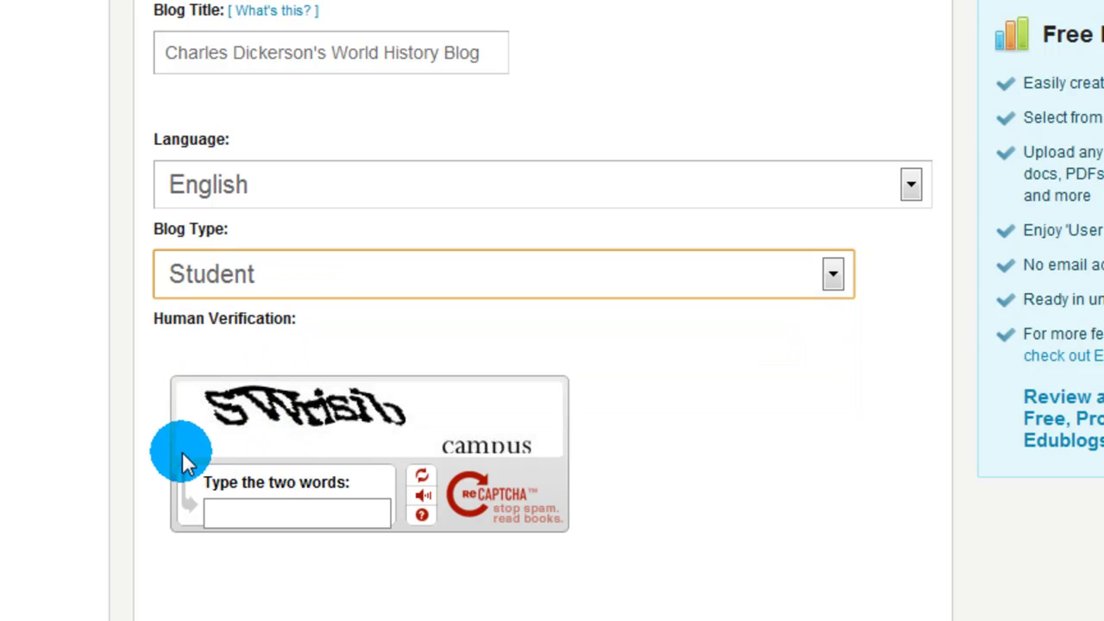
scroll(171, 411, "down", 2)
left_click(287, 390)
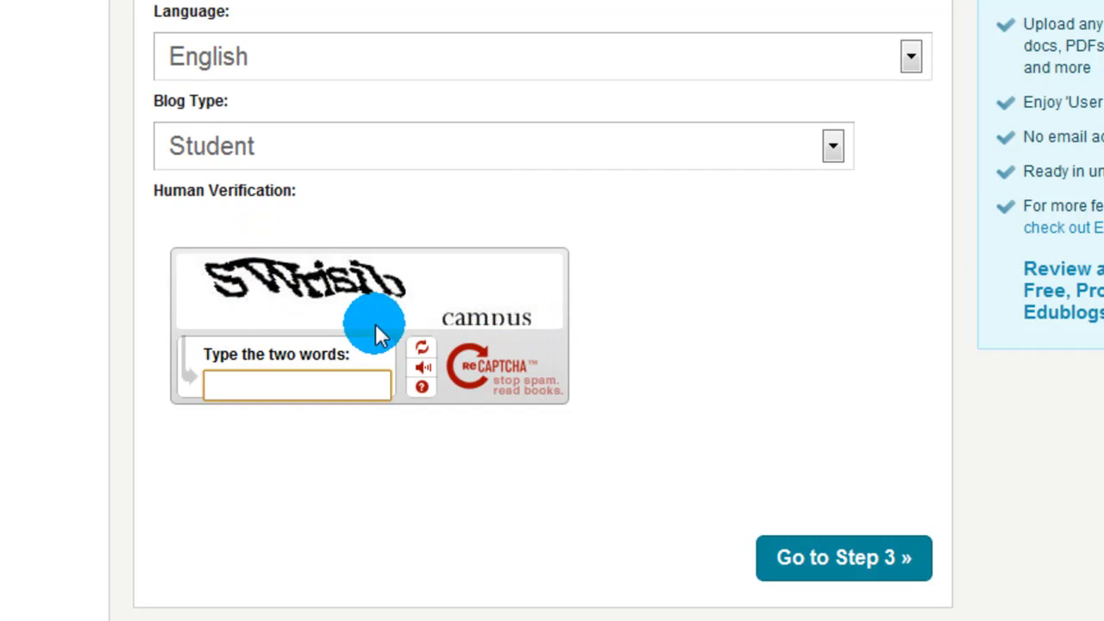
- Refresh the captcha, answer 'over terrnt', and submit with Go to Step 3
left_click(422, 354)
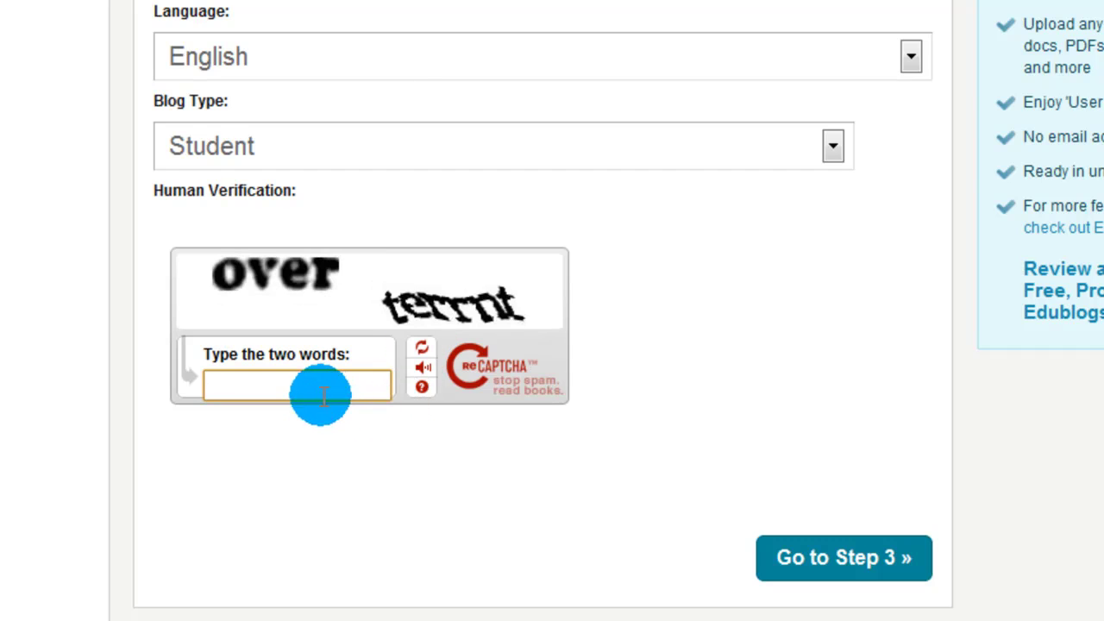
type("ove")
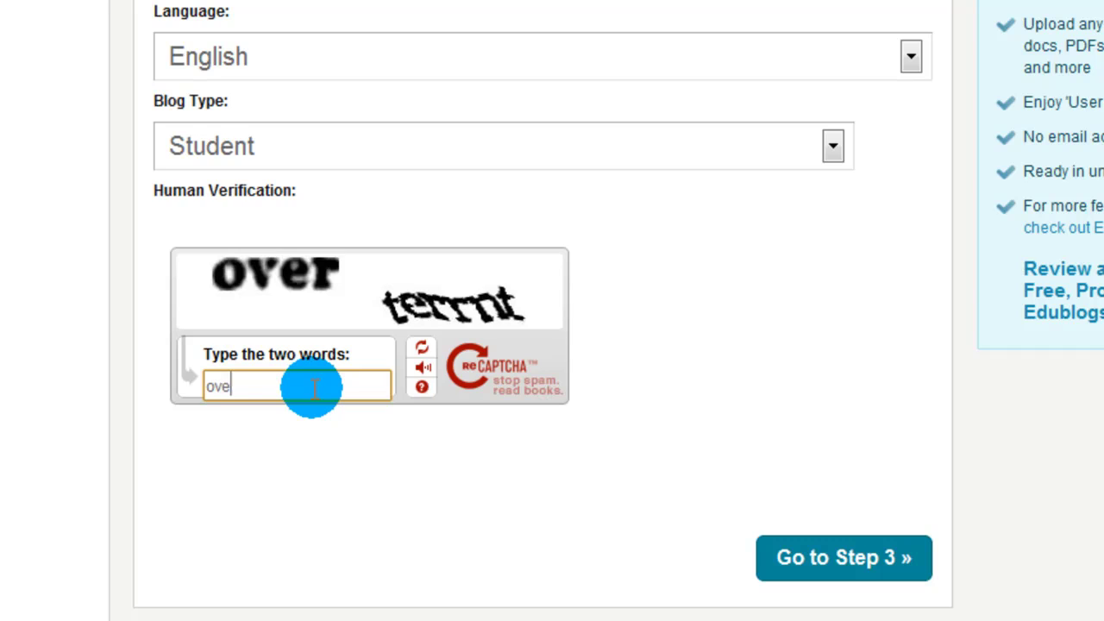
type("r terrnt")
left_click(819, 557)
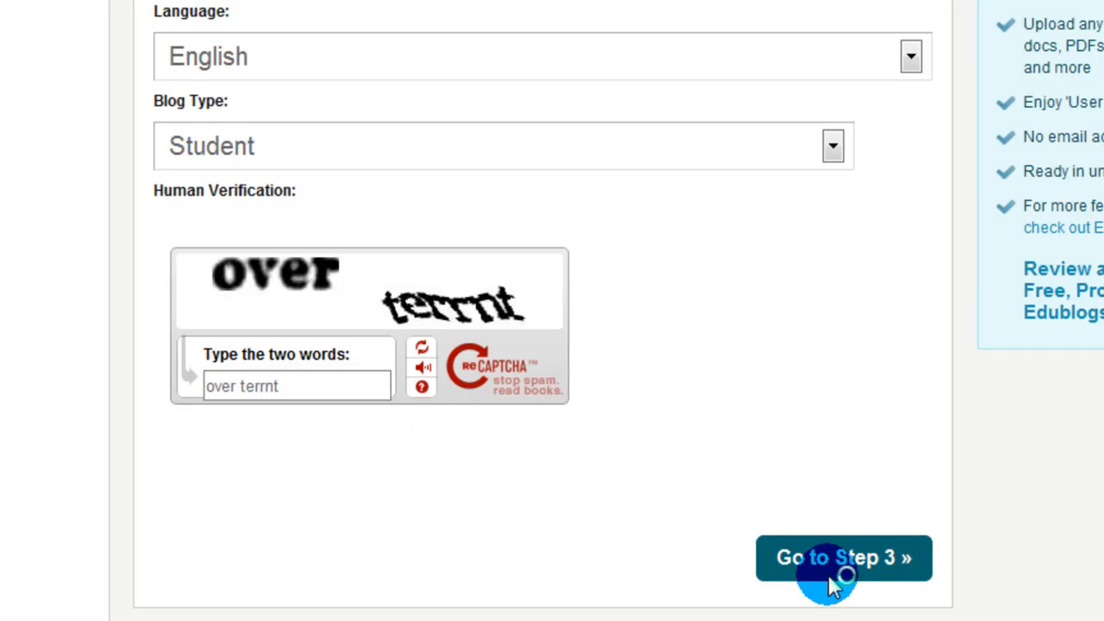